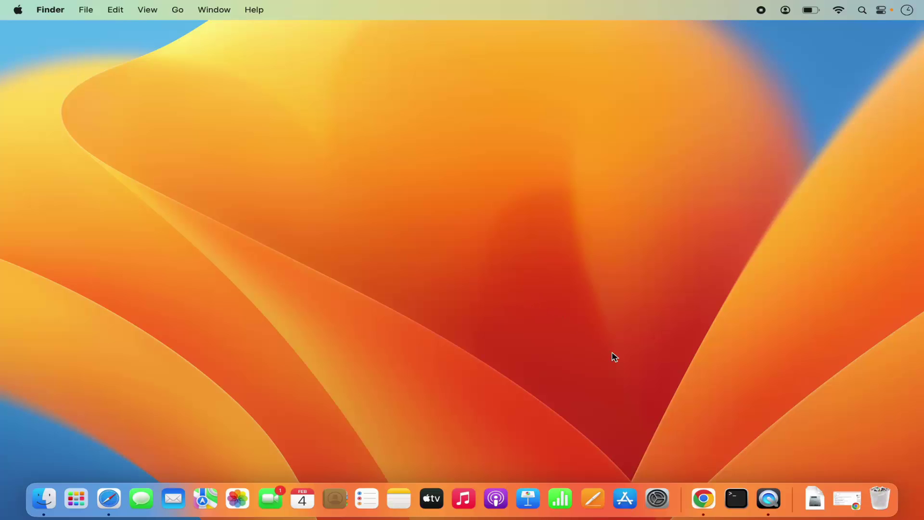
Bring Chrome to the front, showing the Google results for 'jenkins'
{"action": "left_click", "coordinate": [704, 499]}
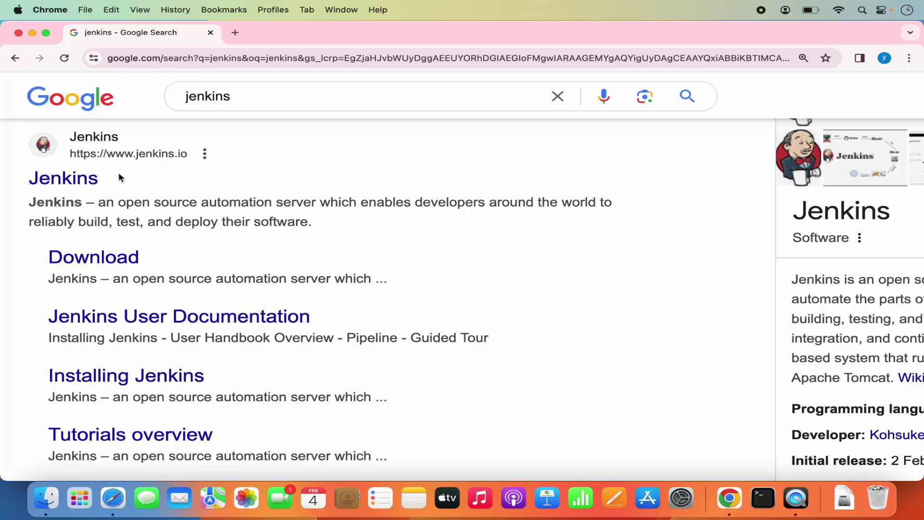
Open jenkins.io, go to Download, and open the macOS page from the LTS list
{"action": "left_click", "coordinate": [88, 178]}
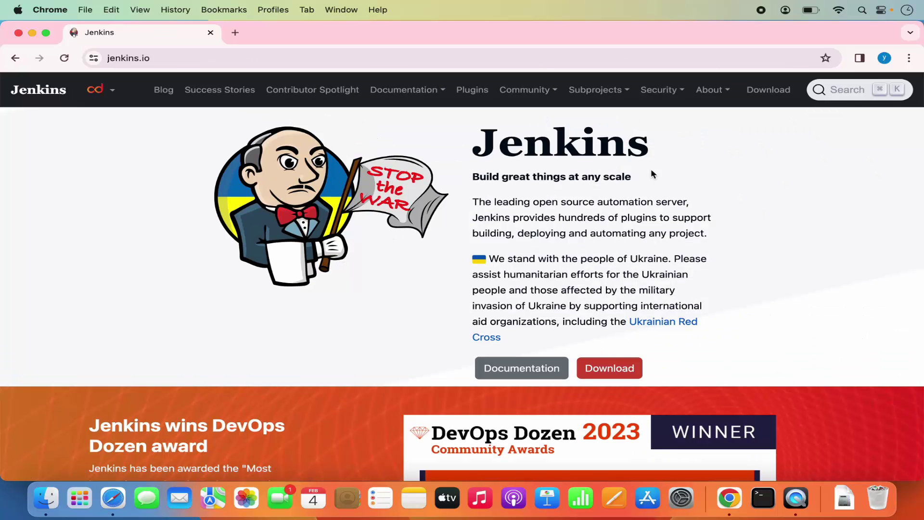
{"action": "left_click", "coordinate": [767, 92]}
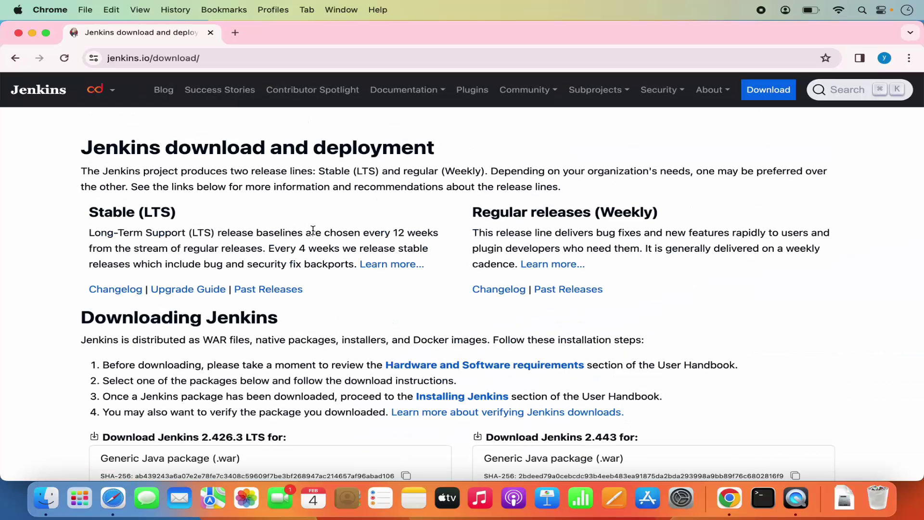
{"action": "scroll", "coordinate": [350, 244], "scroll_direction": "down", "scroll_amount": 3}
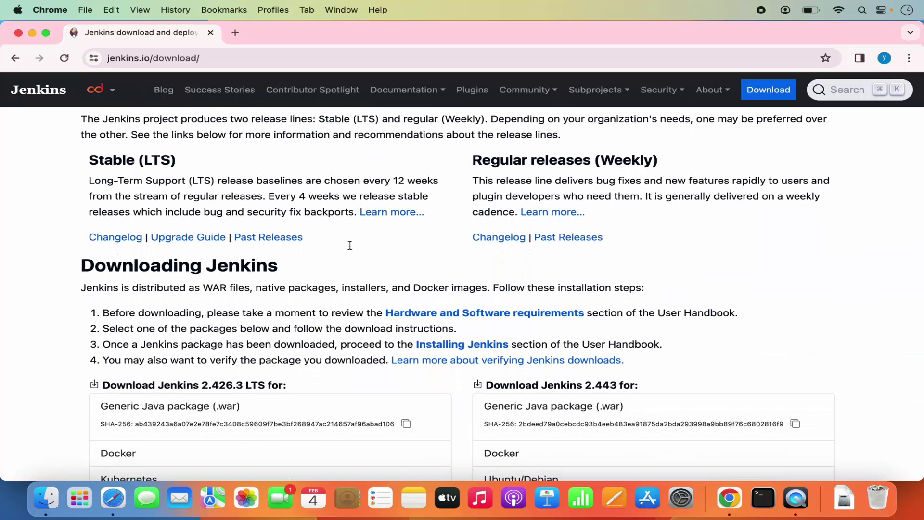
{"action": "scroll", "coordinate": [350, 245], "scroll_direction": "down", "scroll_amount": 1}
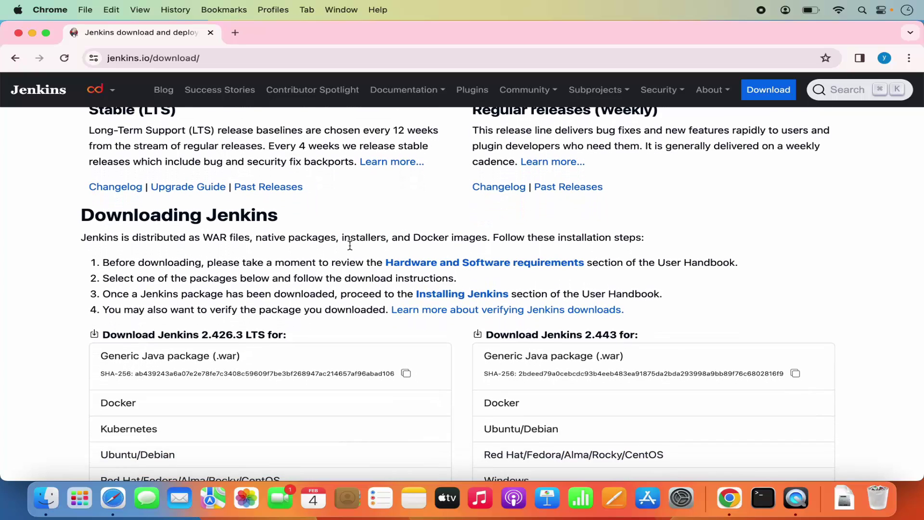
{"action": "scroll", "coordinate": [349, 246], "scroll_direction": "down", "scroll_amount": 3}
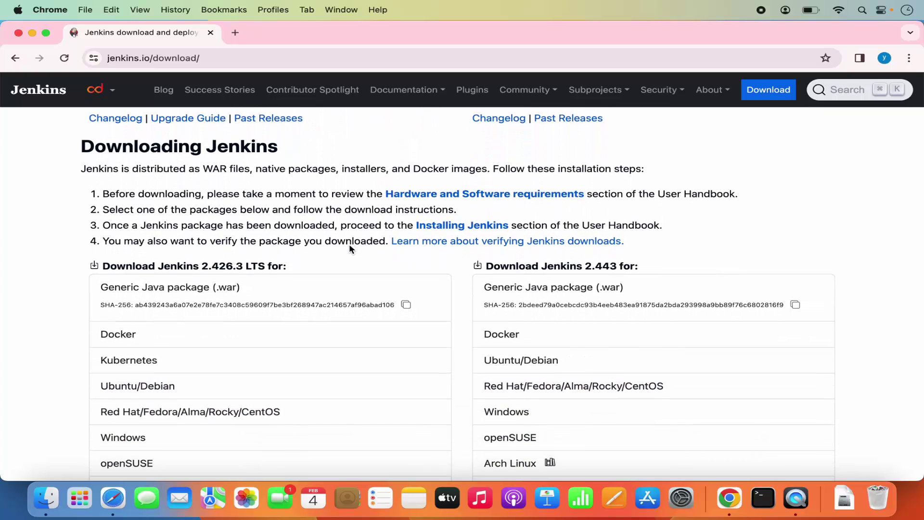
{"action": "scroll", "coordinate": [349, 247], "scroll_direction": "down", "scroll_amount": 4}
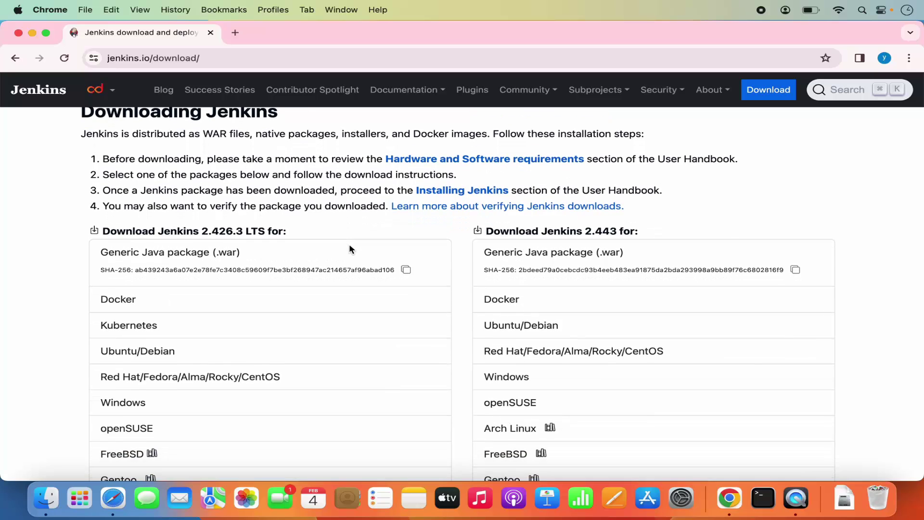
{"action": "scroll", "coordinate": [350, 248], "scroll_direction": "down", "scroll_amount": 1}
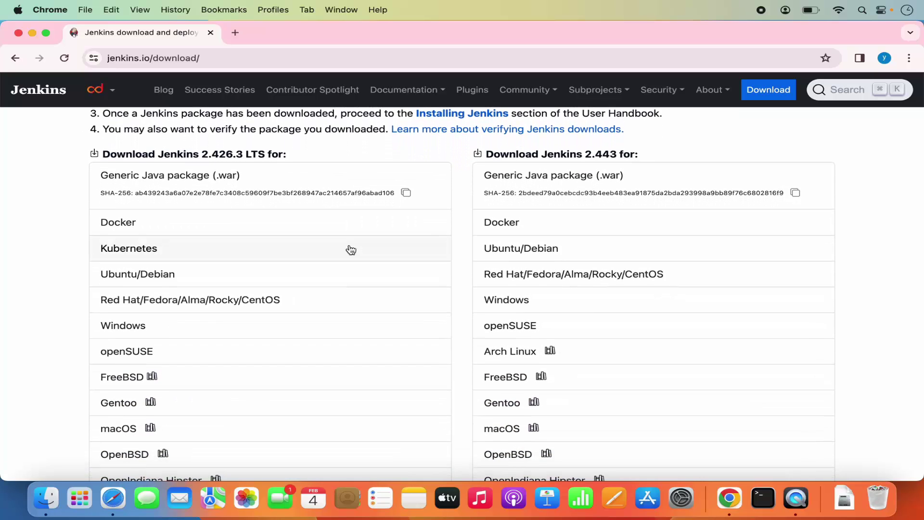
{"action": "scroll", "coordinate": [350, 249], "scroll_direction": "down", "scroll_amount": 1}
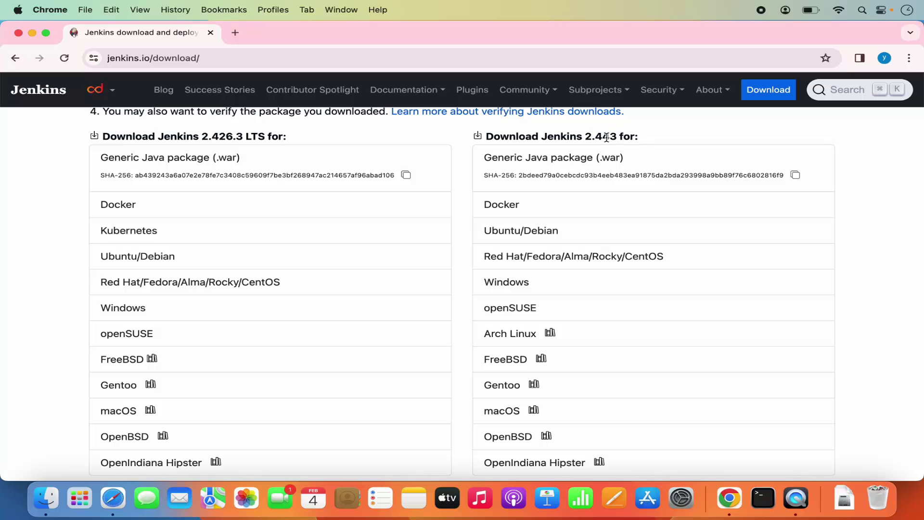
{"action": "scroll", "coordinate": [367, 217], "scroll_direction": "down", "scroll_amount": 2}
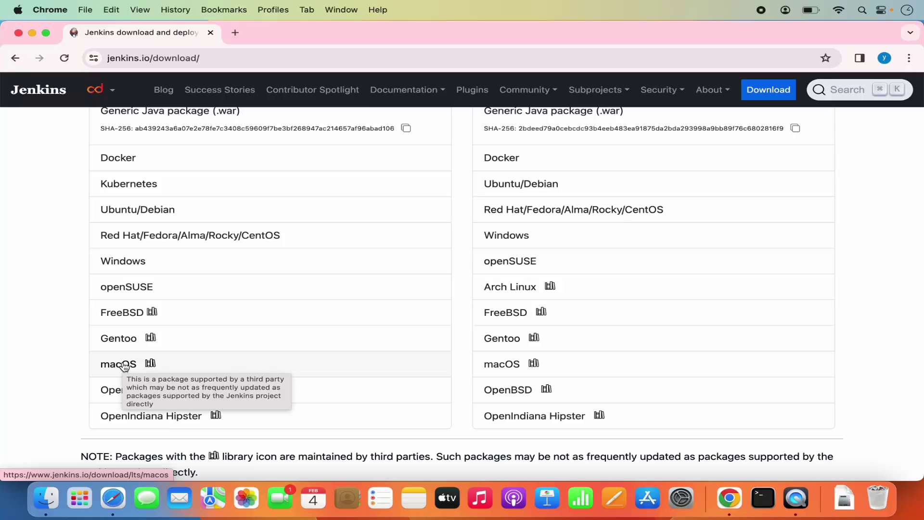
{"action": "left_click", "coordinate": [123, 365]}
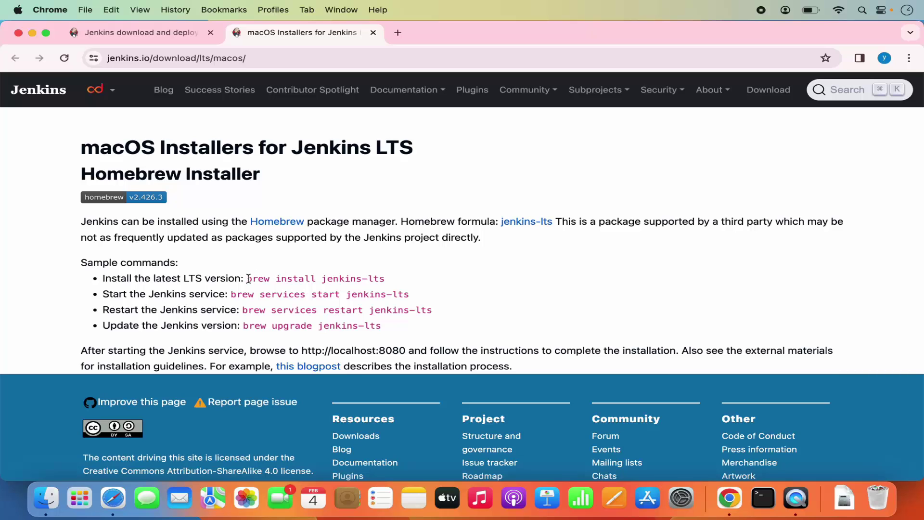
Copy the 'brew install jenkins-lts' command and bring up Spotlight search
{"action": "left_click_drag", "start_coordinate": [247, 278], "coordinate": [384, 277]}
{"action": "key", "text": "super+c"}
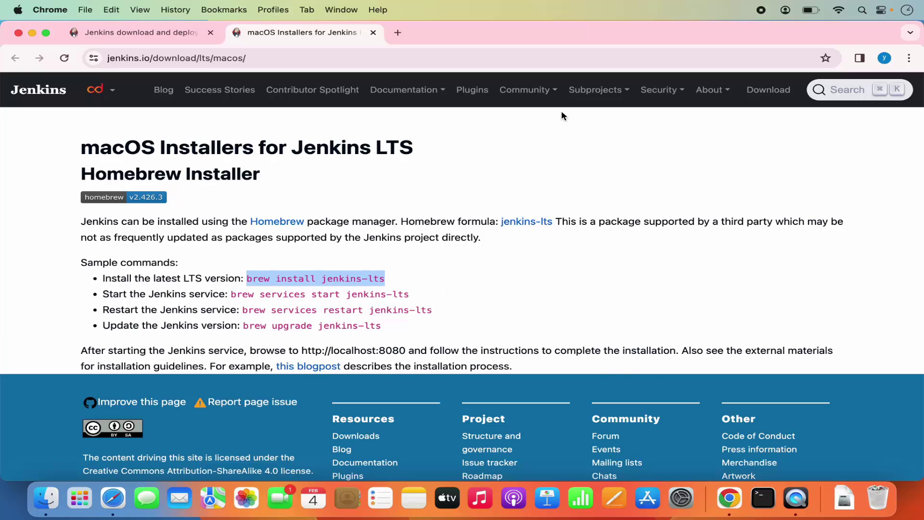
{"action": "left_click", "coordinate": [862, 10]}
Launch Terminal via Spotlight, run 'brew install jenkins-lts', and maximise the window
{"action": "type", "text": "terminal"}
{"action": "left_click", "coordinate": [511, 155]}
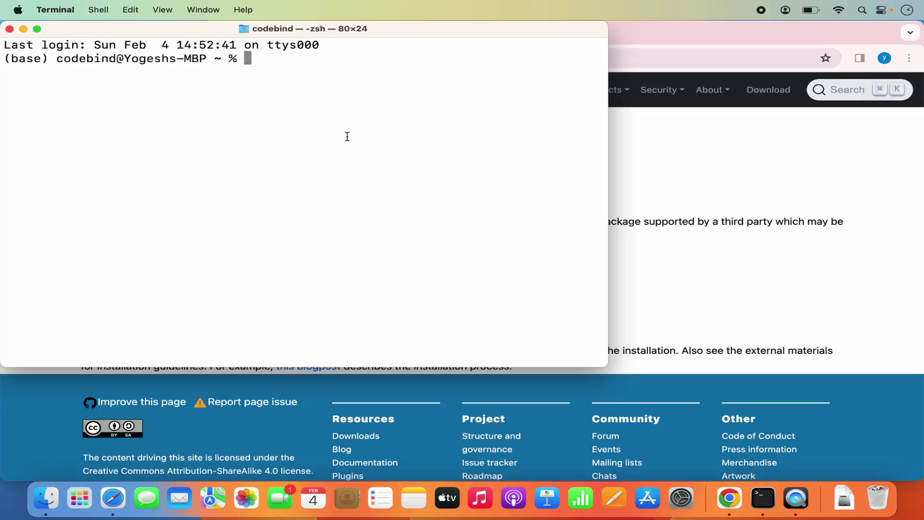
{"action": "key", "text": "super+v"}
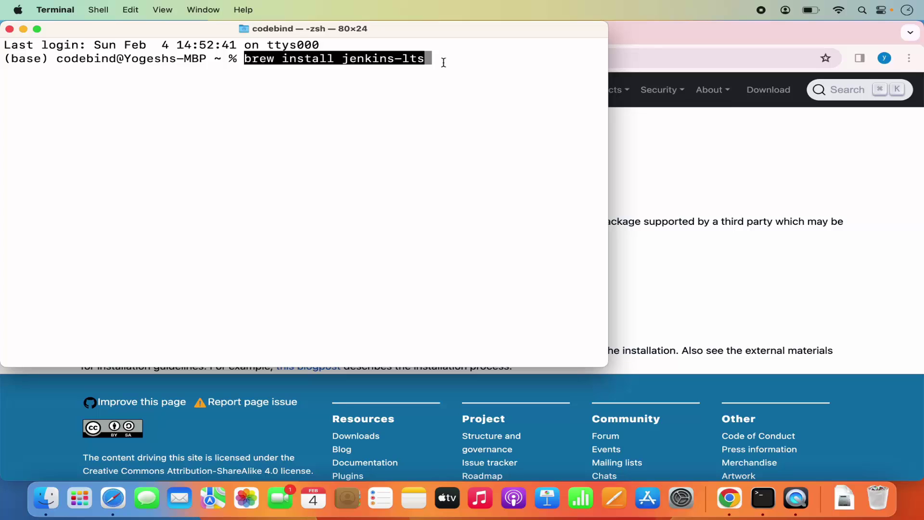
{"action": "key", "text": "Return"}
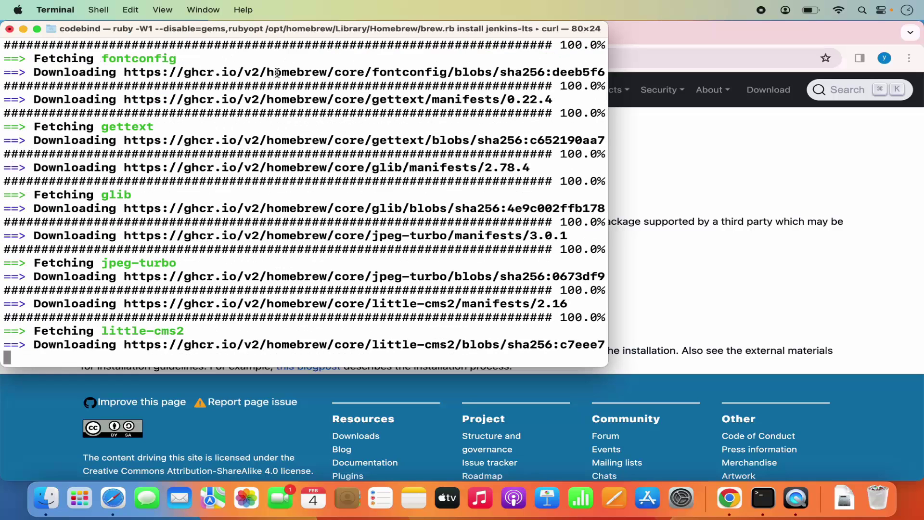
{"action": "double_click", "coordinate": [292, 30]}
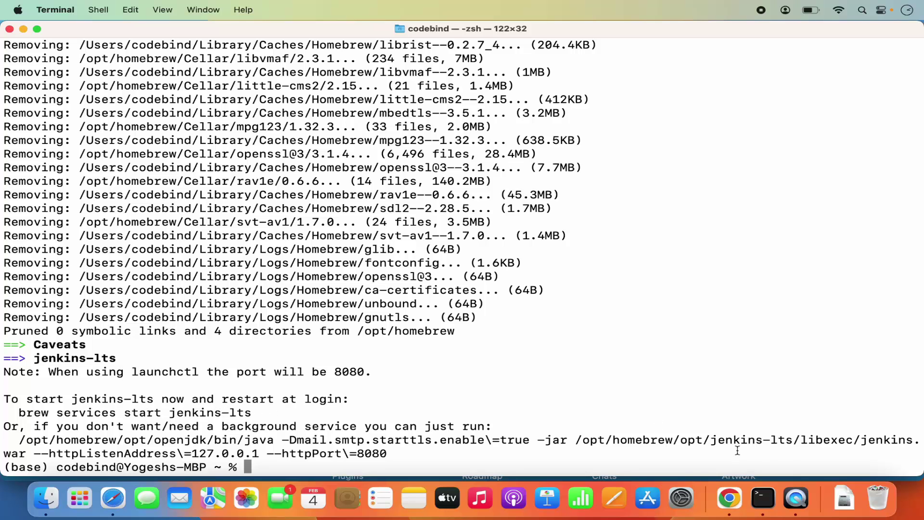
Copy 'brew services start jenkins-lts' from the macOS LTS page and return to Terminal
{"action": "left_click", "coordinate": [729, 498]}
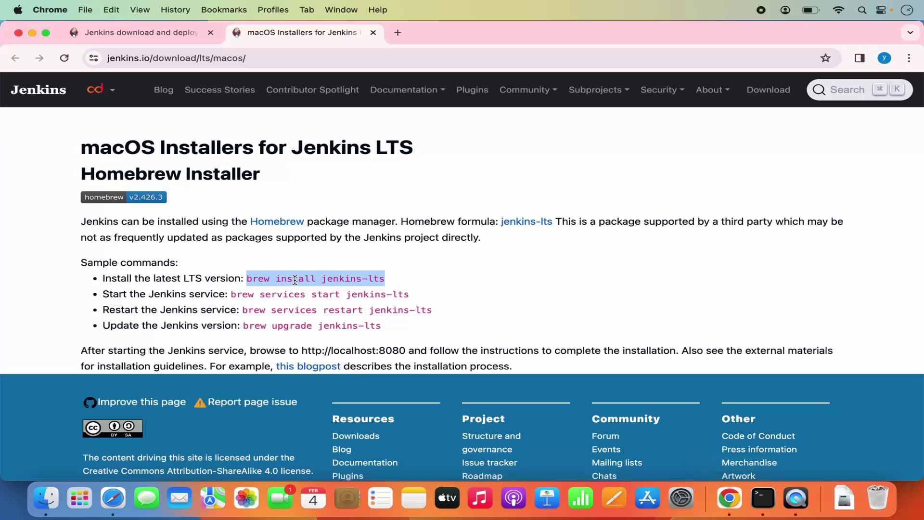
{"action": "left_click", "coordinate": [124, 295]}
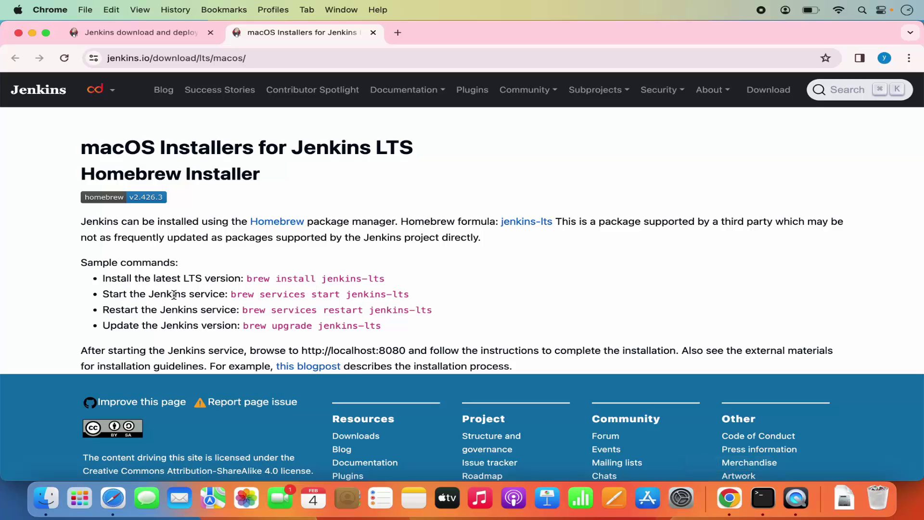
{"action": "left_click_drag", "start_coordinate": [230, 295], "coordinate": [410, 300]}
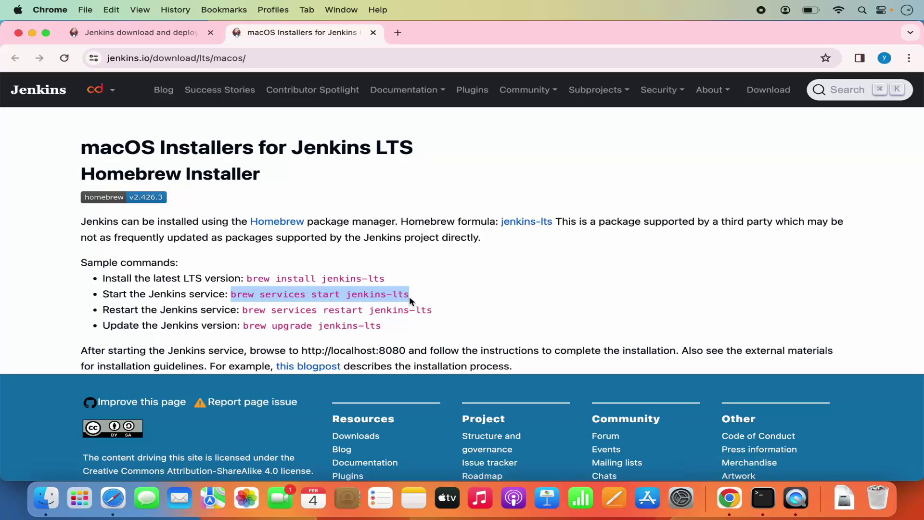
{"action": "key", "text": "super+c"}
{"action": "key", "text": "super+c"}
{"action": "left_click", "coordinate": [765, 504]}
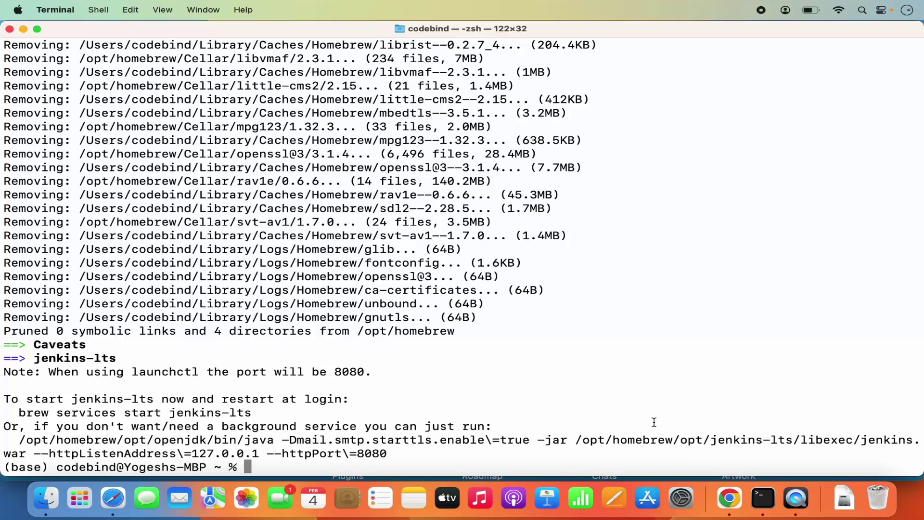
Clear the screen and run the pasted 'brew services start jenkins-lts' command
{"action": "type", "text": "clear"}
{"action": "key", "text": "Return"}
{"action": "key", "text": "super+v"}
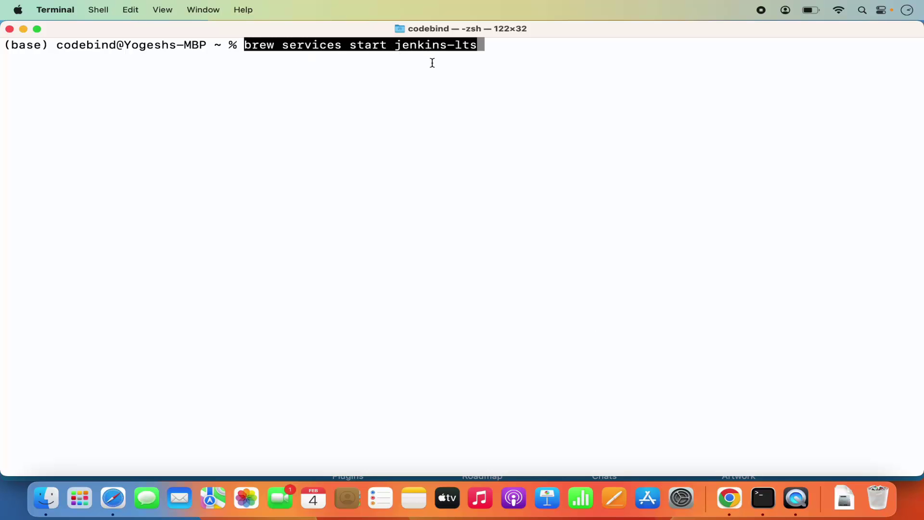
{"action": "key", "text": "Return"}
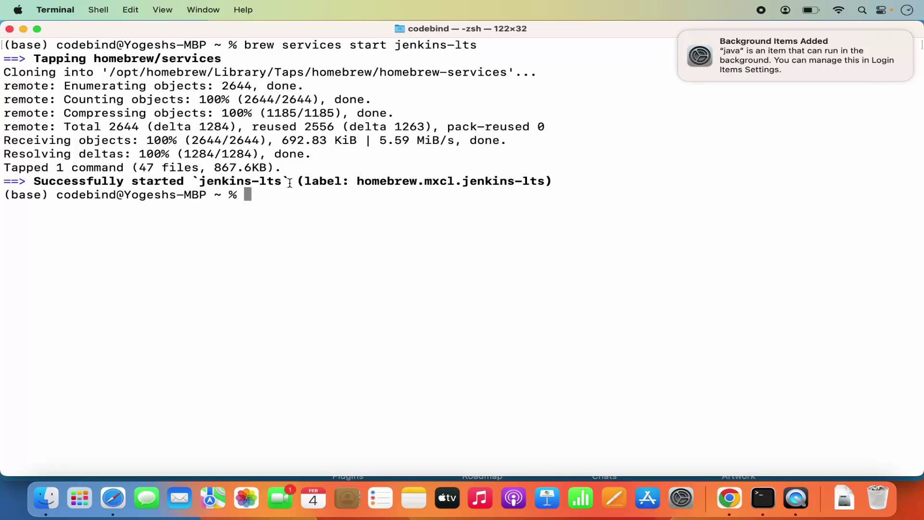
Load localhost:8080 in a new Chrome tab and dismiss the background items notification
{"action": "left_click", "coordinate": [723, 500]}
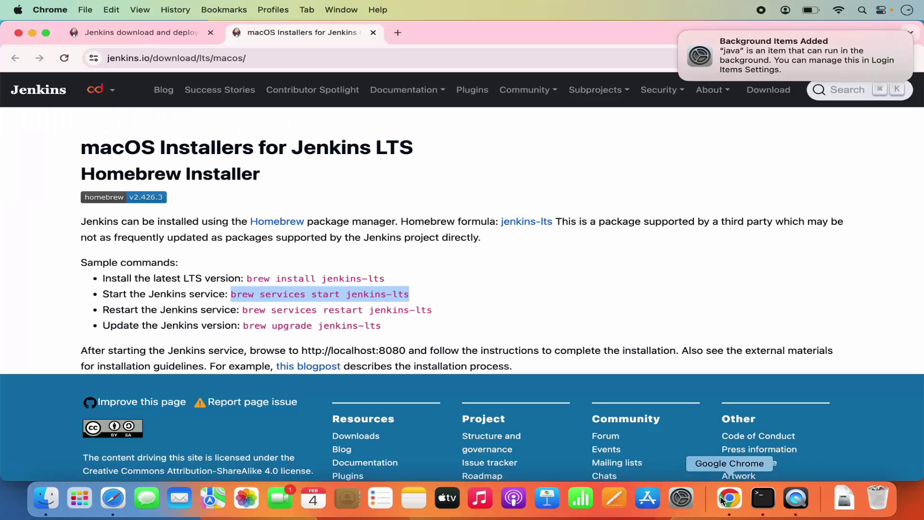
{"action": "left_click", "coordinate": [398, 33]}
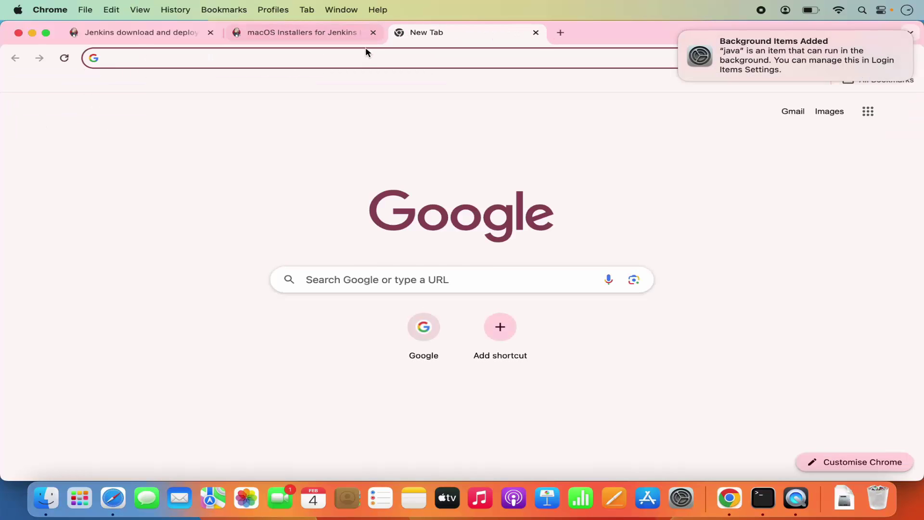
{"action": "type", "text": "loca"}
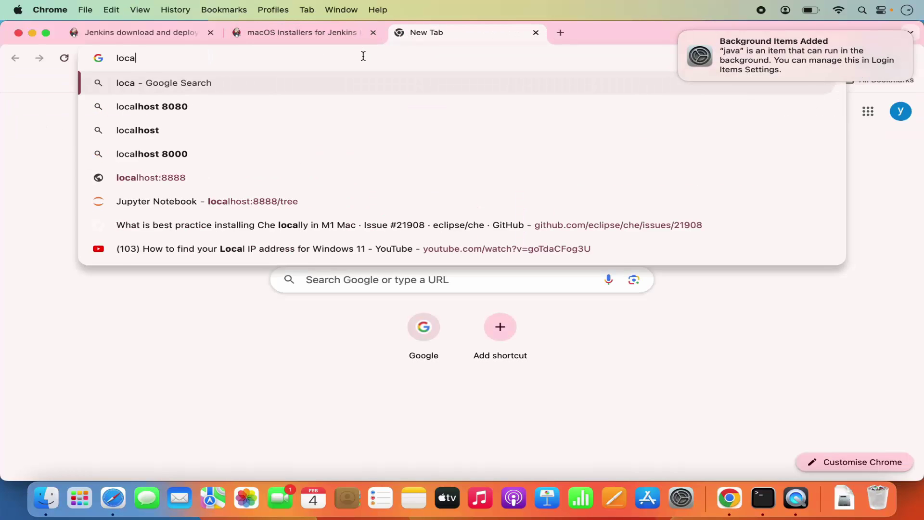
{"action": "type", "text": "lhost:"}
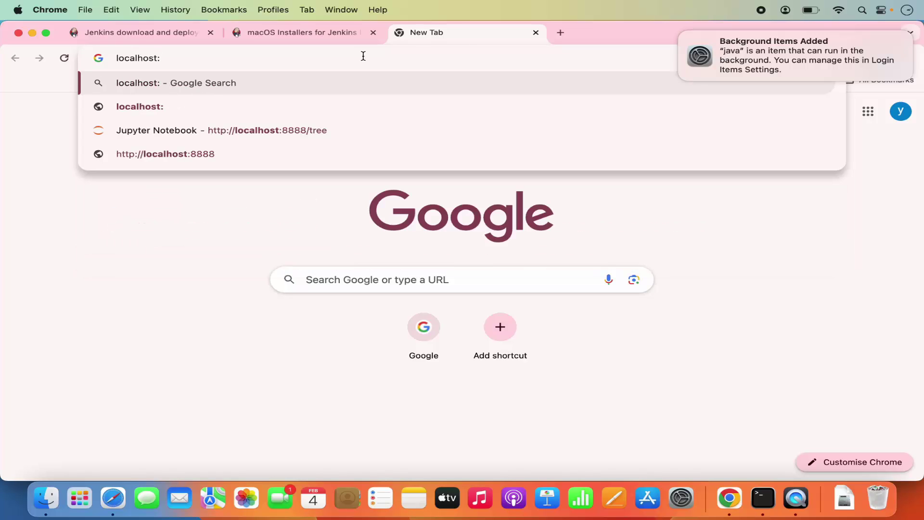
{"action": "type", "text": "8080"}
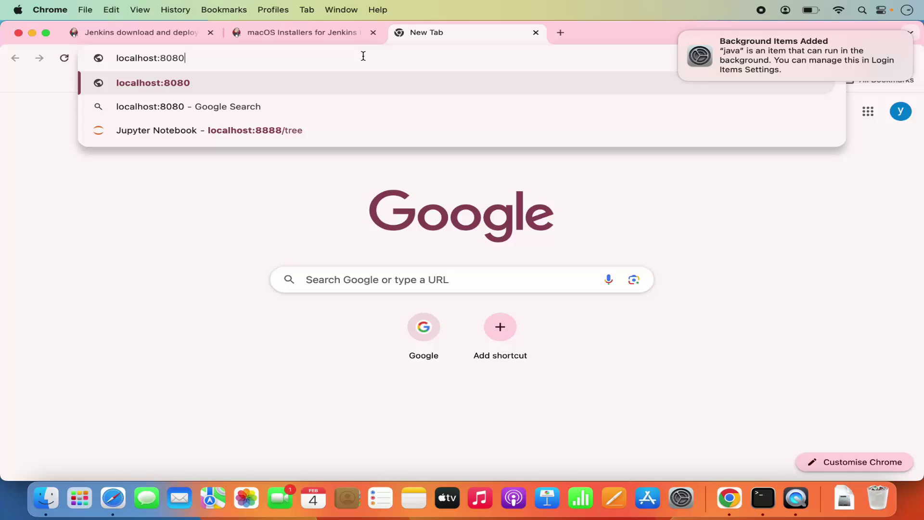
{"action": "key", "text": "Return"}
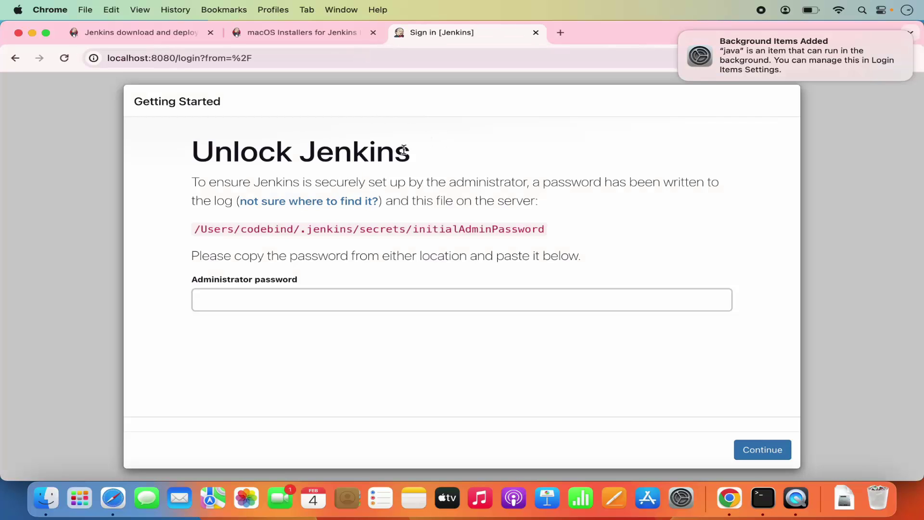
{"action": "mouse_move", "coordinate": [693, 56]}
{"action": "left_click", "coordinate": [681, 32]}
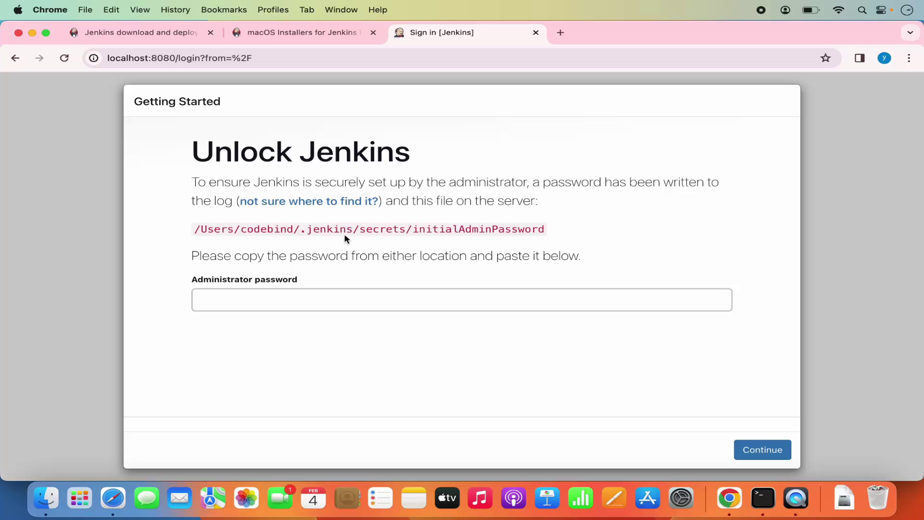
Print the initial admin password by running cat on the copied initialAdminPassword path
{"action": "triple_click", "coordinate": [245, 230]}
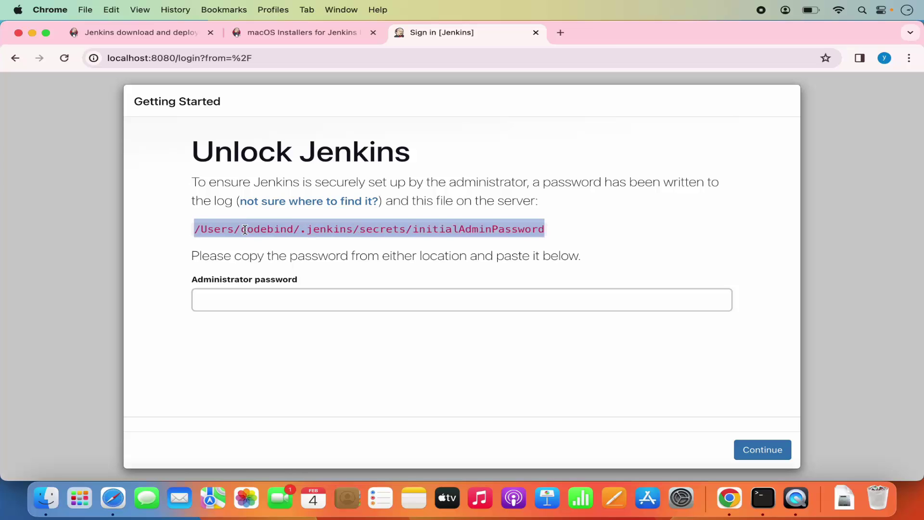
{"action": "key", "text": "super+c"}
{"action": "key", "text": "super+c"}
{"action": "key", "text": "super+c"}
{"action": "key", "text": "super+c"}
{"action": "left_click", "coordinate": [763, 498]}
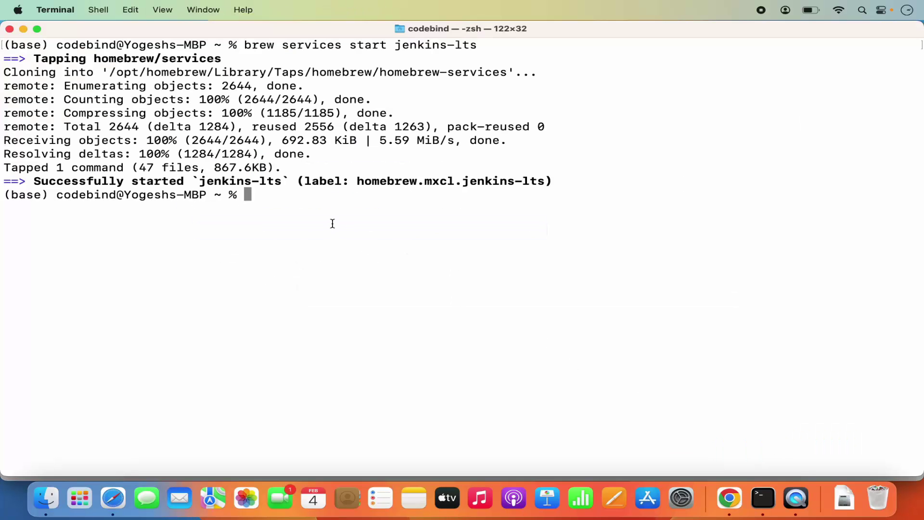
{"action": "type", "text": "cat"}
{"action": "key", "text": "super+v"}
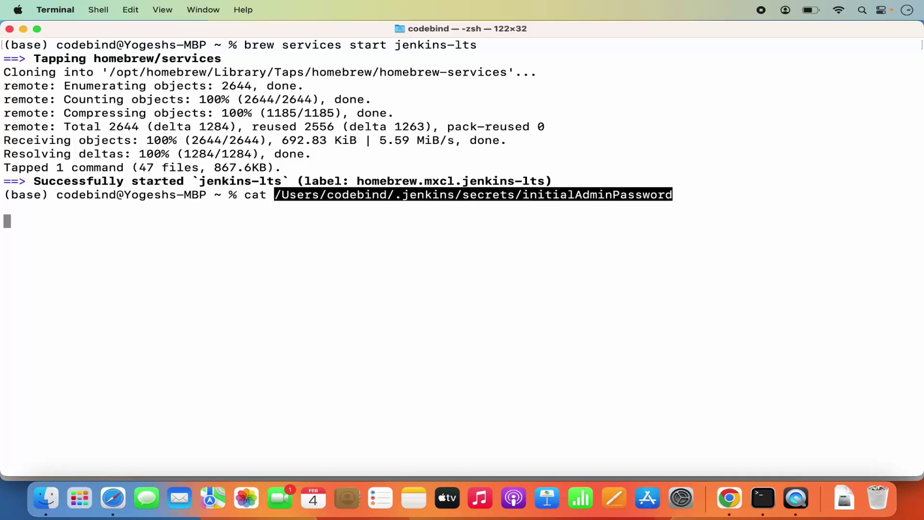
{"action": "left_click", "coordinate": [729, 498]}
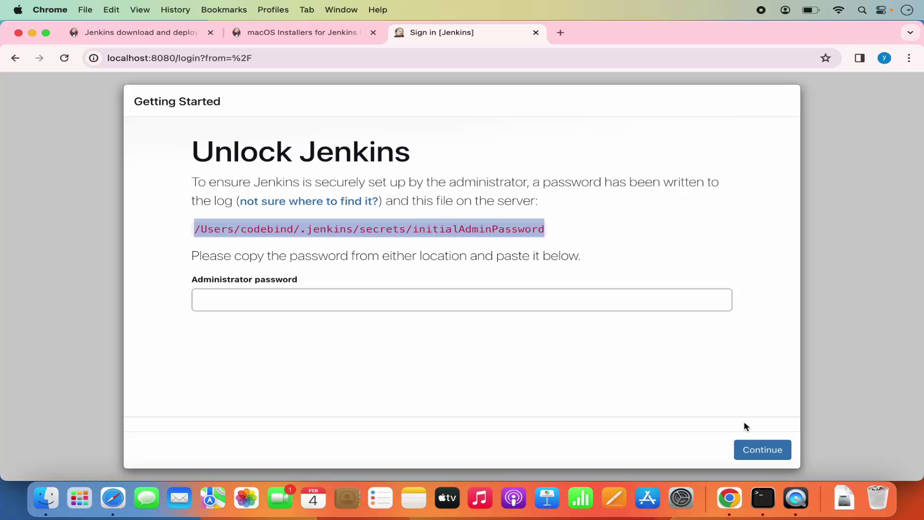
{"action": "left_click", "coordinate": [763, 498]}
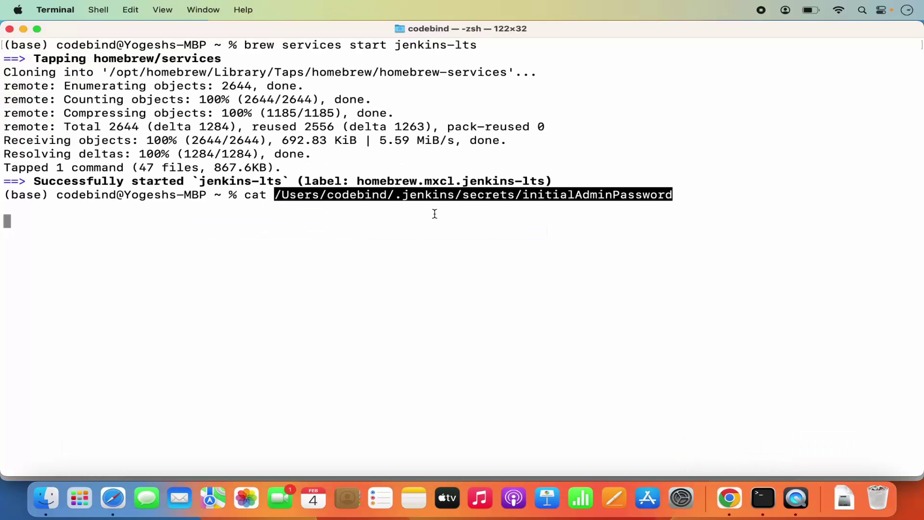
{"action": "key", "text": "Return"}
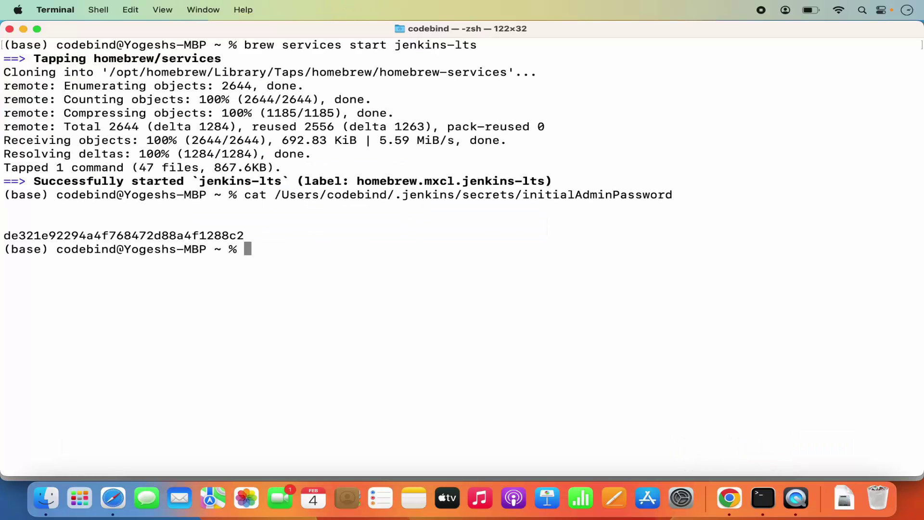
Copy the printed password into the Unlock Jenkins Administrator password field
{"action": "double_click", "coordinate": [197, 236]}
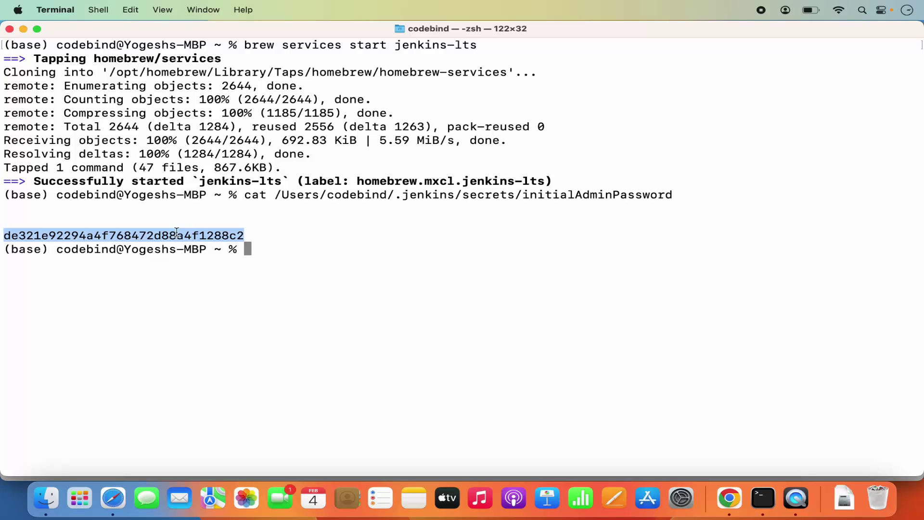
{"action": "key", "text": "super+c"}
{"action": "key", "text": "super+c"}
{"action": "key", "text": "super+c"}
{"action": "key", "text": "super+c"}
{"action": "key", "text": "super+c"}
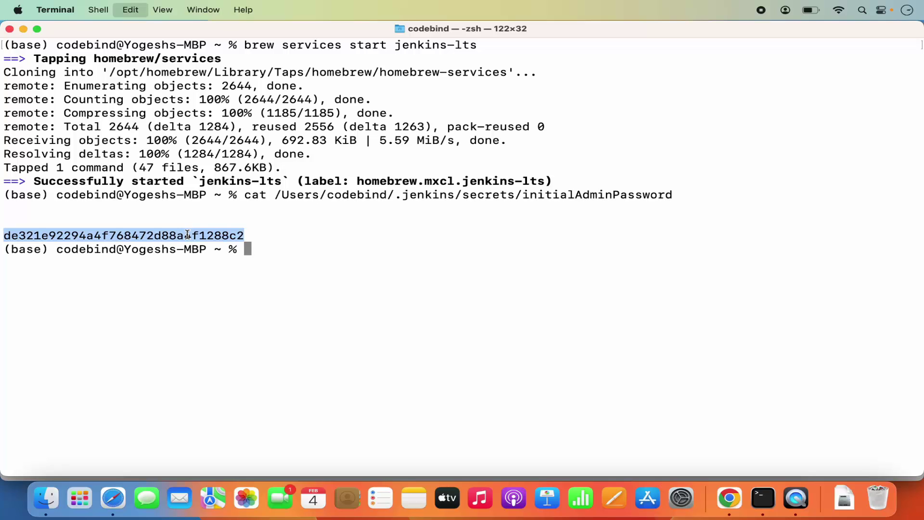
{"action": "left_click", "coordinate": [730, 498]}
{"action": "left_click", "coordinate": [413, 300]}
{"action": "key", "text": "super+v"}
Unlock Jenkins, dismiss Chrome's save-password bubble, and choose Install suggested plugins
{"action": "left_click", "coordinate": [772, 447]}
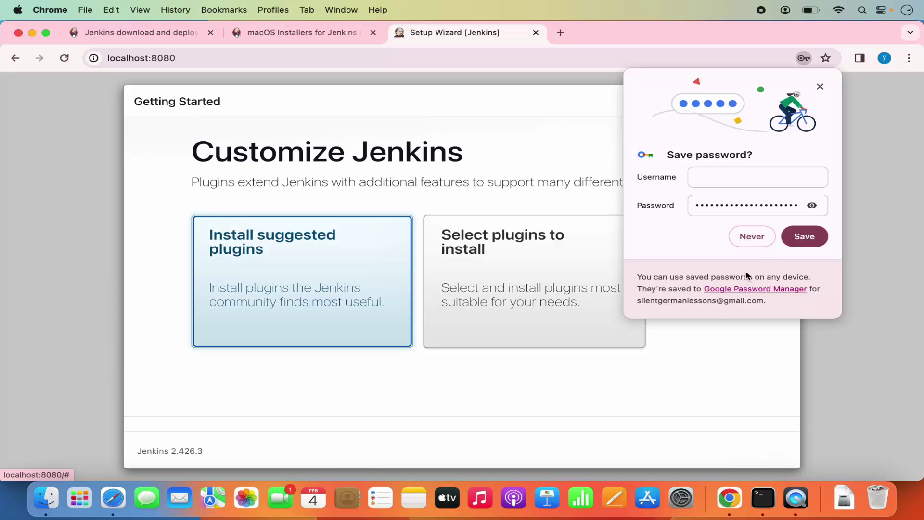
{"action": "left_click", "coordinate": [820, 86]}
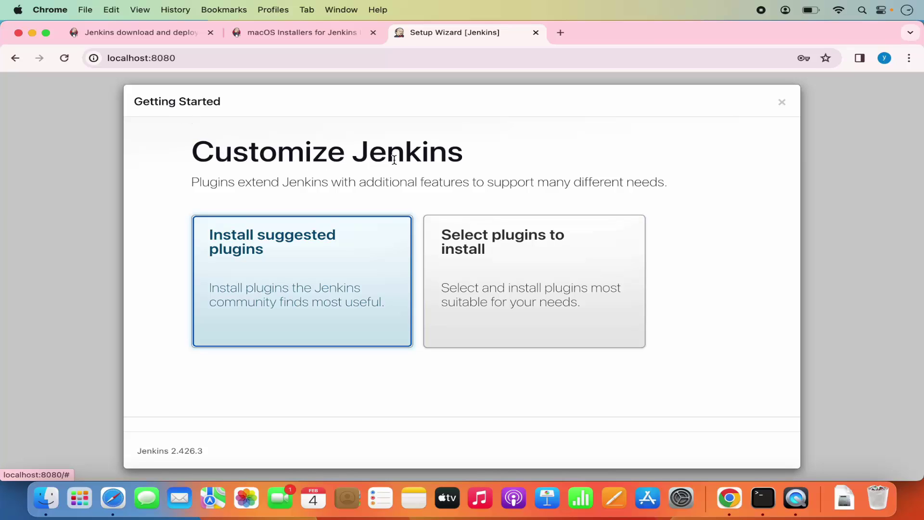
{"action": "left_click", "coordinate": [284, 263]}
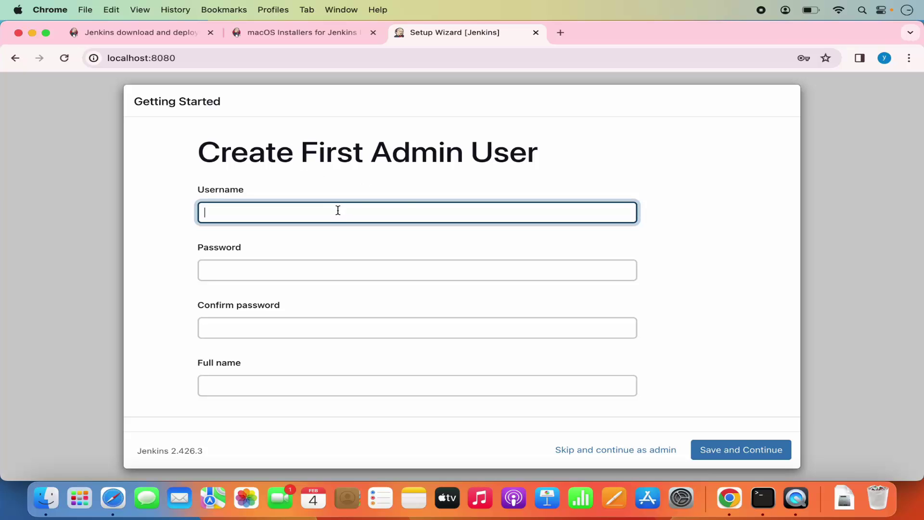
Start entering a username, then choose Skip and continue as admin
{"action": "type", "text": "codebind"}
{"action": "left_click", "coordinate": [308, 267]}
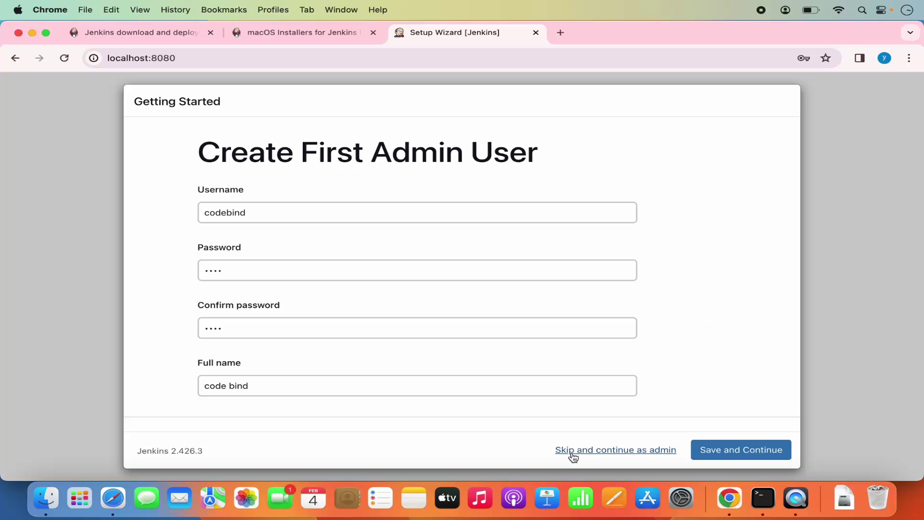
{"action": "left_click", "coordinate": [595, 455]}
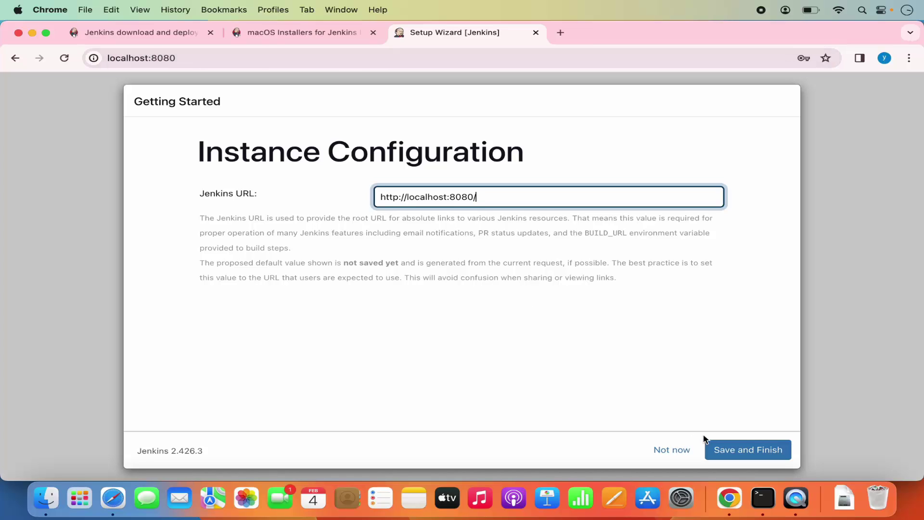
{"action": "left_click", "coordinate": [727, 454]}
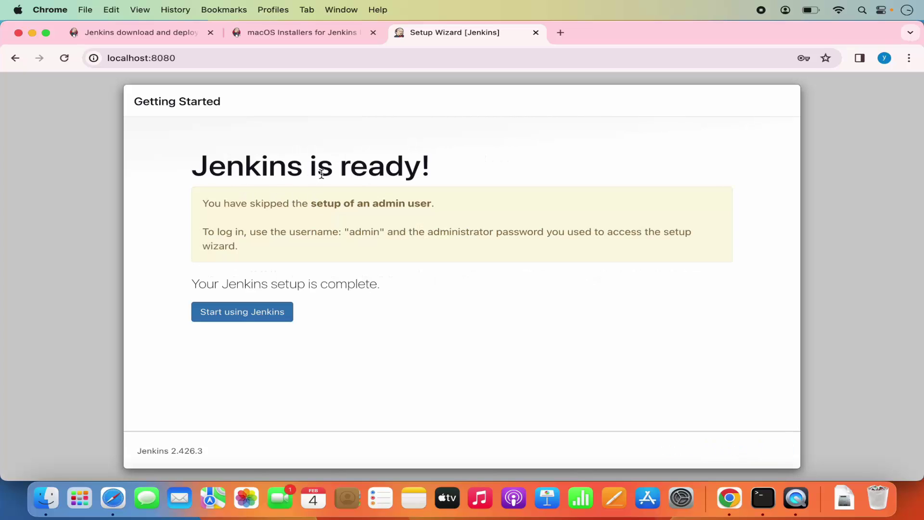
{"action": "left_click", "coordinate": [233, 317]}
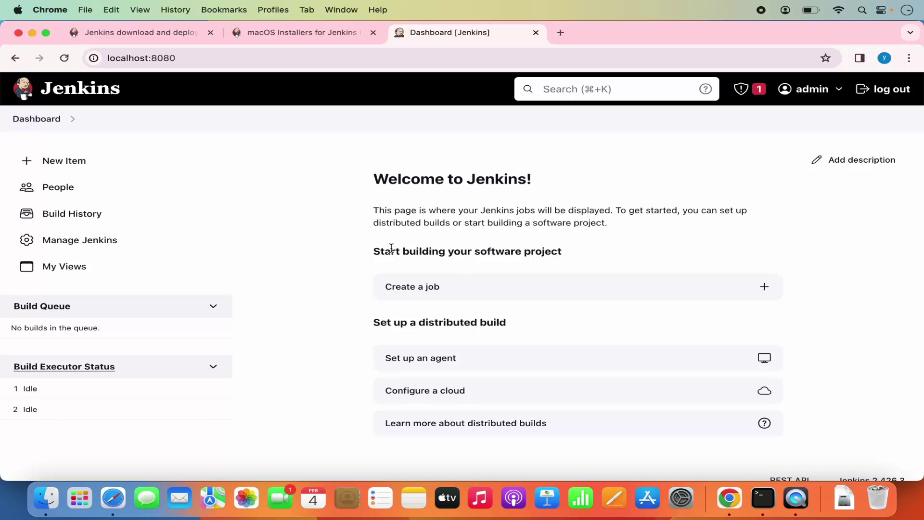
Browse the New Job, People, Build History, Manage Jenkins and My Views pages
{"action": "left_click", "coordinate": [430, 292]}
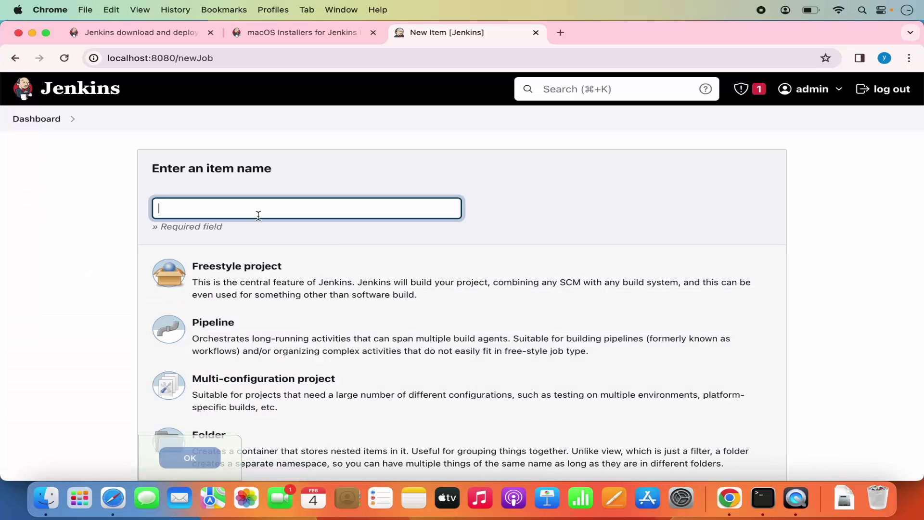
{"action": "left_click", "coordinate": [15, 58]}
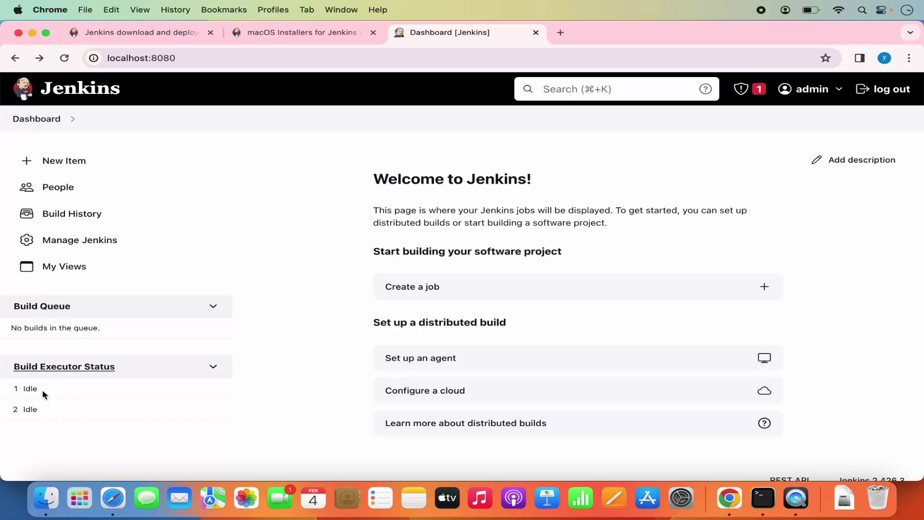
{"action": "left_click", "coordinate": [89, 194]}
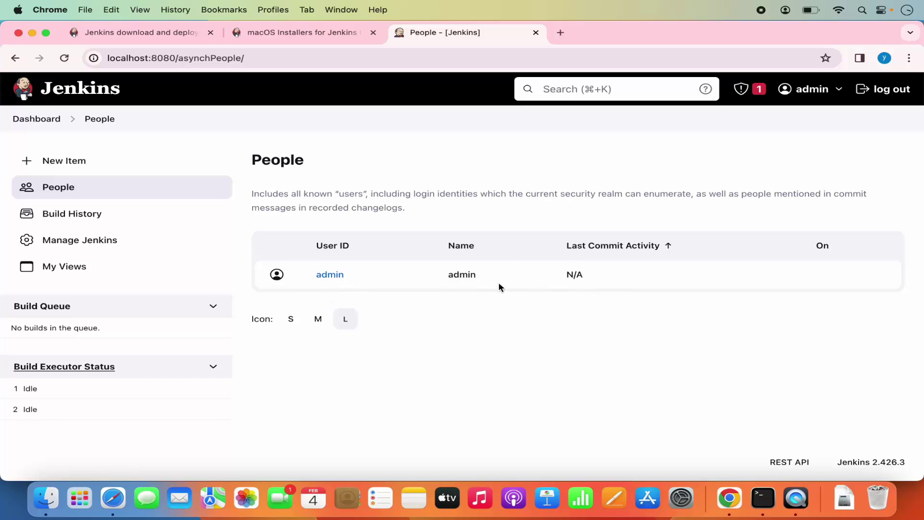
{"action": "left_click", "coordinate": [112, 224]}
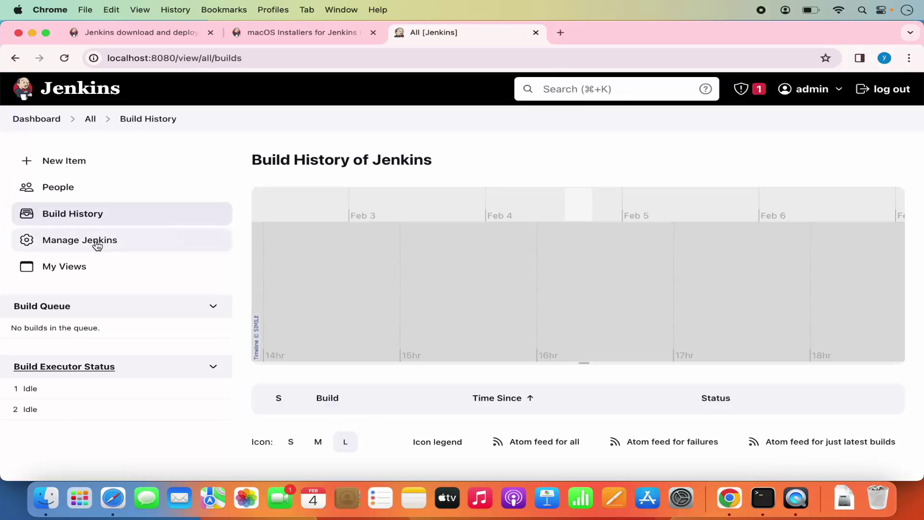
{"action": "left_click", "coordinate": [97, 241]}
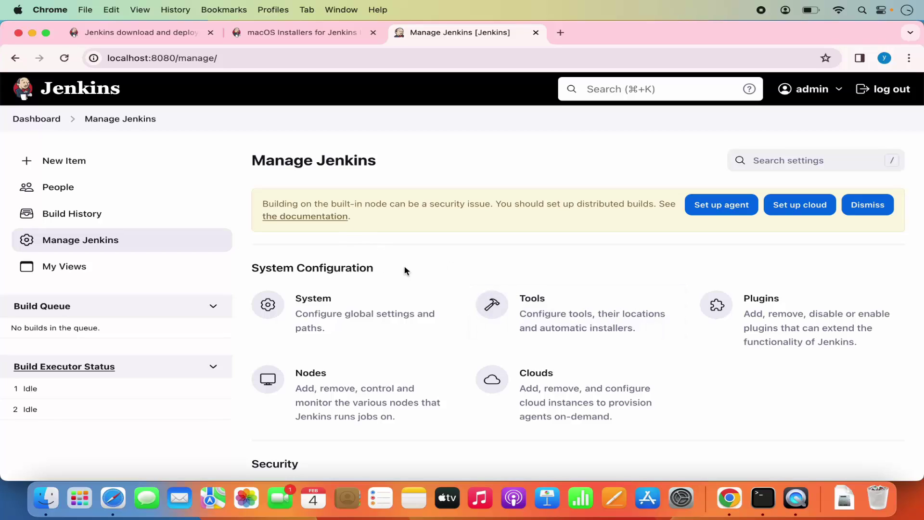
{"action": "left_click", "coordinate": [101, 270]}
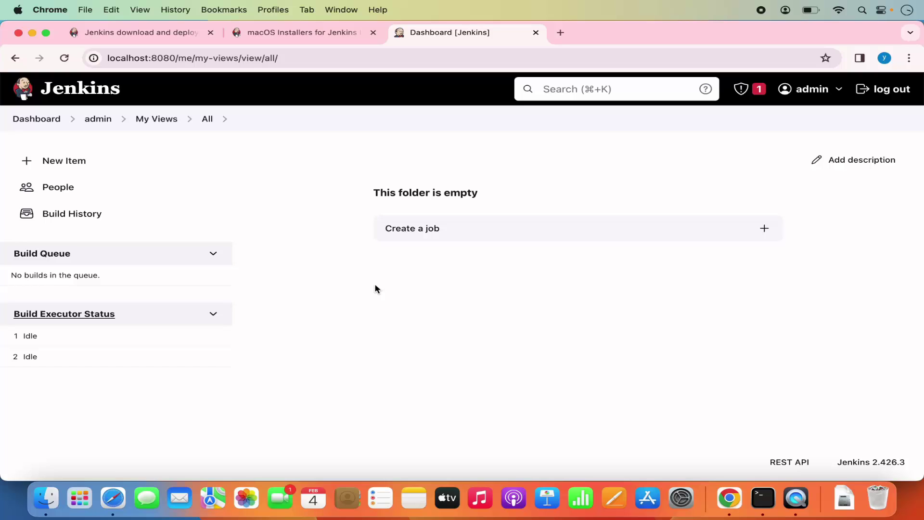
Review the admin user's Configure page, then return to the jenkins.io macOS installers page
{"action": "left_click", "coordinate": [837, 94]}
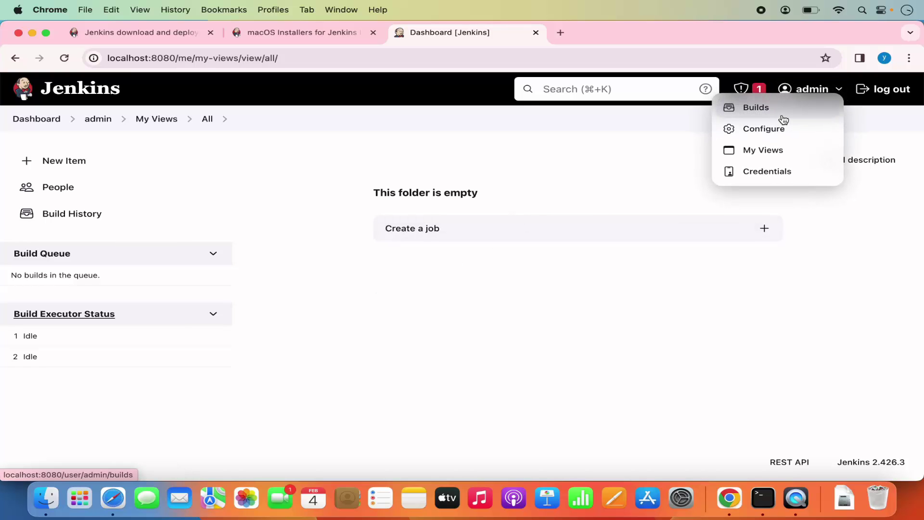
{"action": "left_click", "coordinate": [768, 134]}
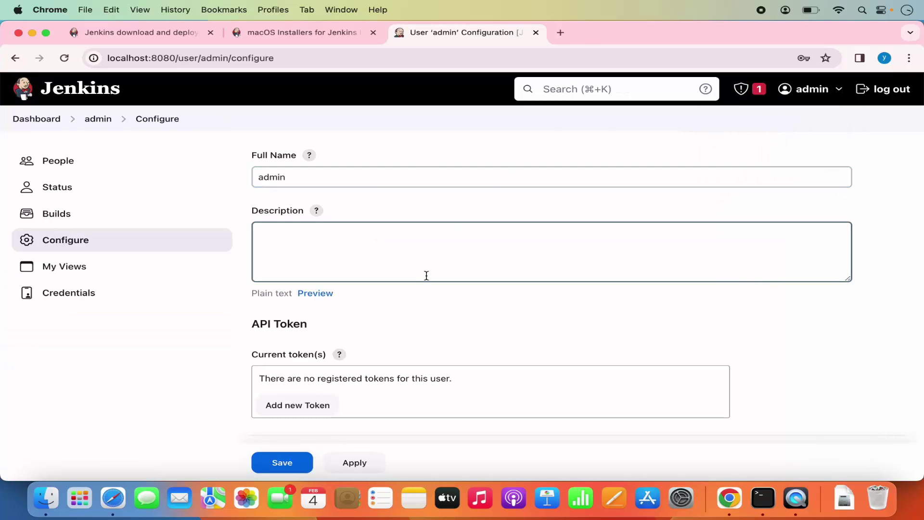
{"action": "scroll", "coordinate": [438, 315], "scroll_direction": "down", "scroll_amount": 1}
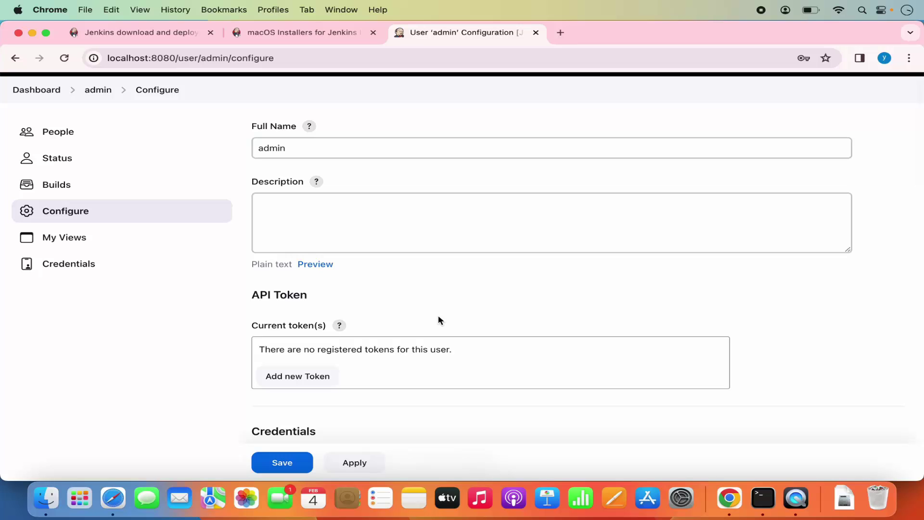
{"action": "scroll", "coordinate": [439, 320], "scroll_direction": "down", "scroll_amount": 6}
{"action": "scroll", "coordinate": [439, 320], "scroll_direction": "up", "scroll_amount": 8}
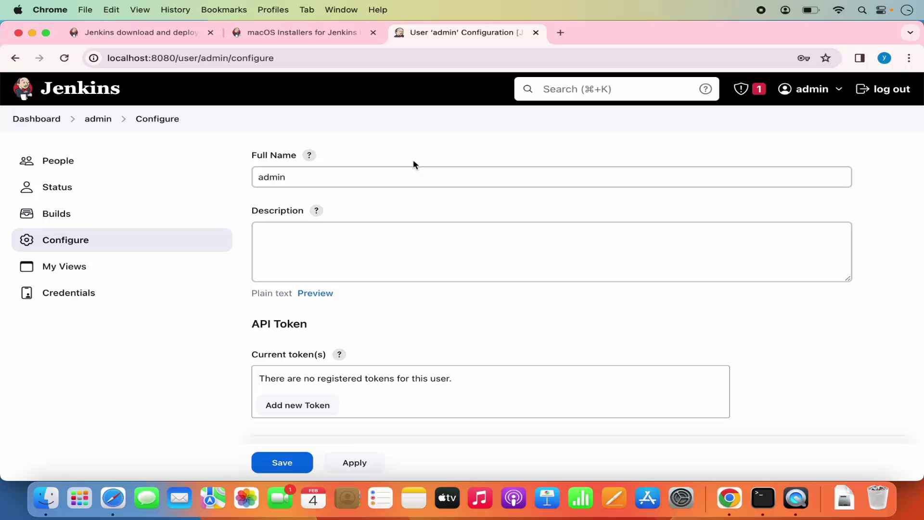
{"action": "left_click", "coordinate": [324, 37]}
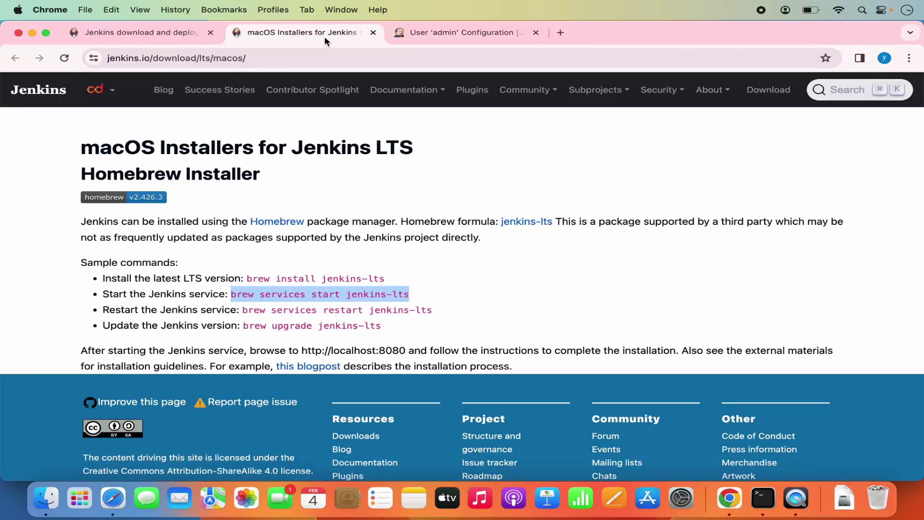
{"action": "left_click", "coordinate": [271, 311]}
{"action": "left_click_drag", "start_coordinate": [242, 310], "coordinate": [431, 308]}
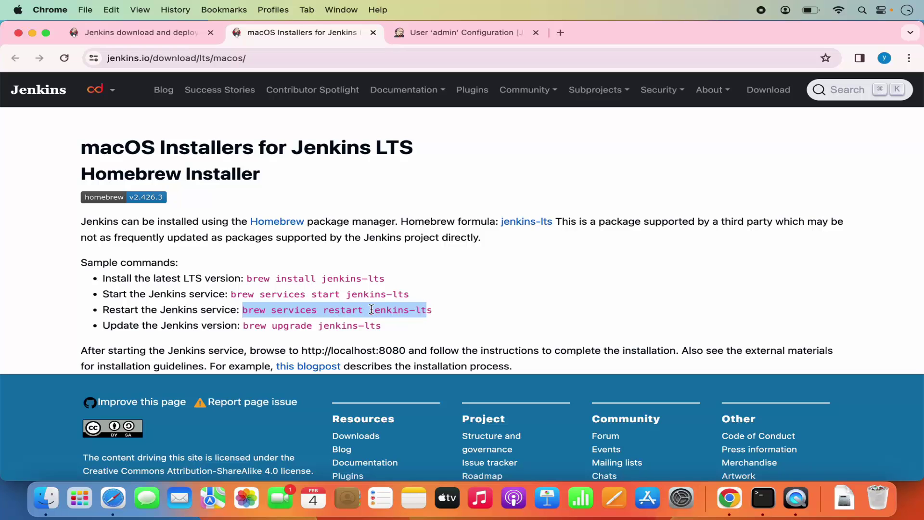
{"action": "left_click", "coordinate": [434, 310]}
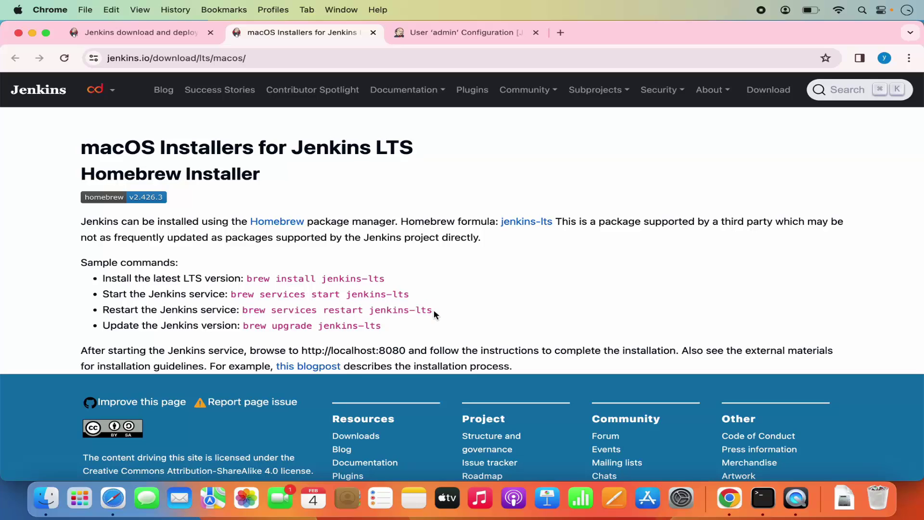
{"action": "double_click", "coordinate": [331, 295]}
{"action": "left_click", "coordinate": [314, 313]}
{"action": "double_click", "coordinate": [350, 312]}
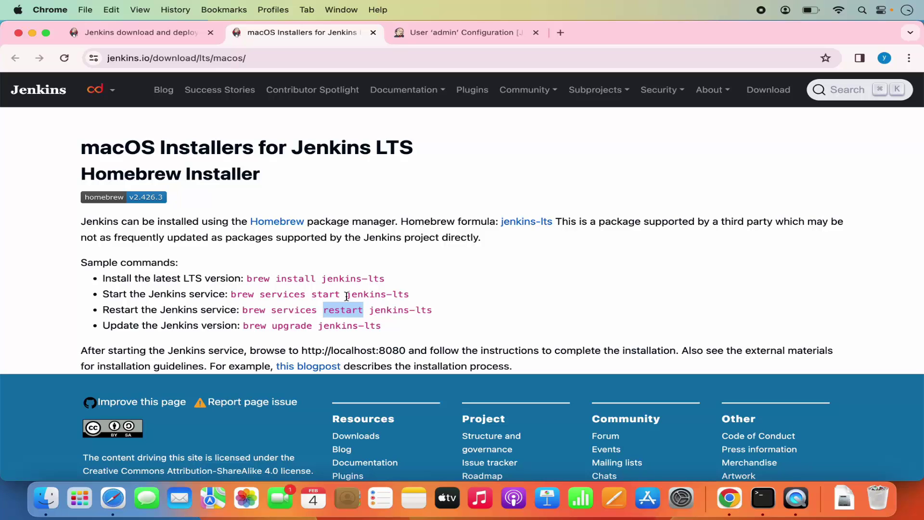
{"action": "left_click", "coordinate": [246, 326]}
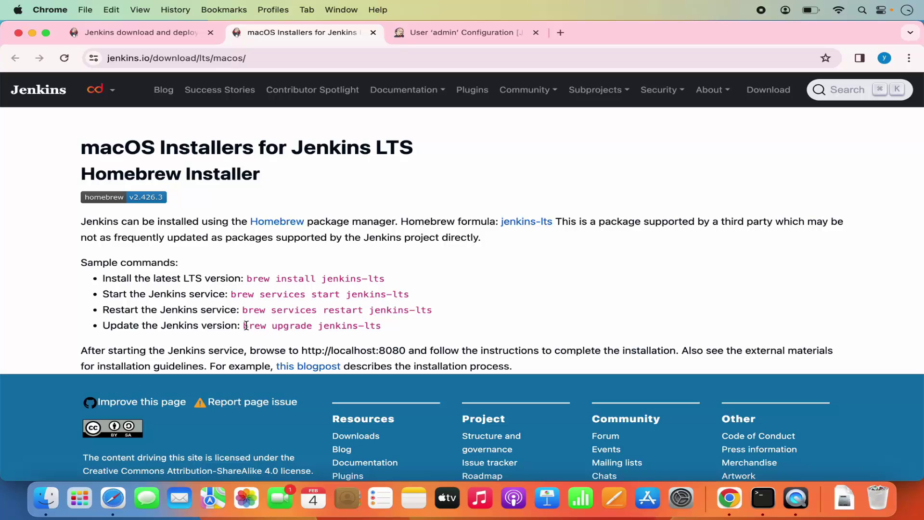